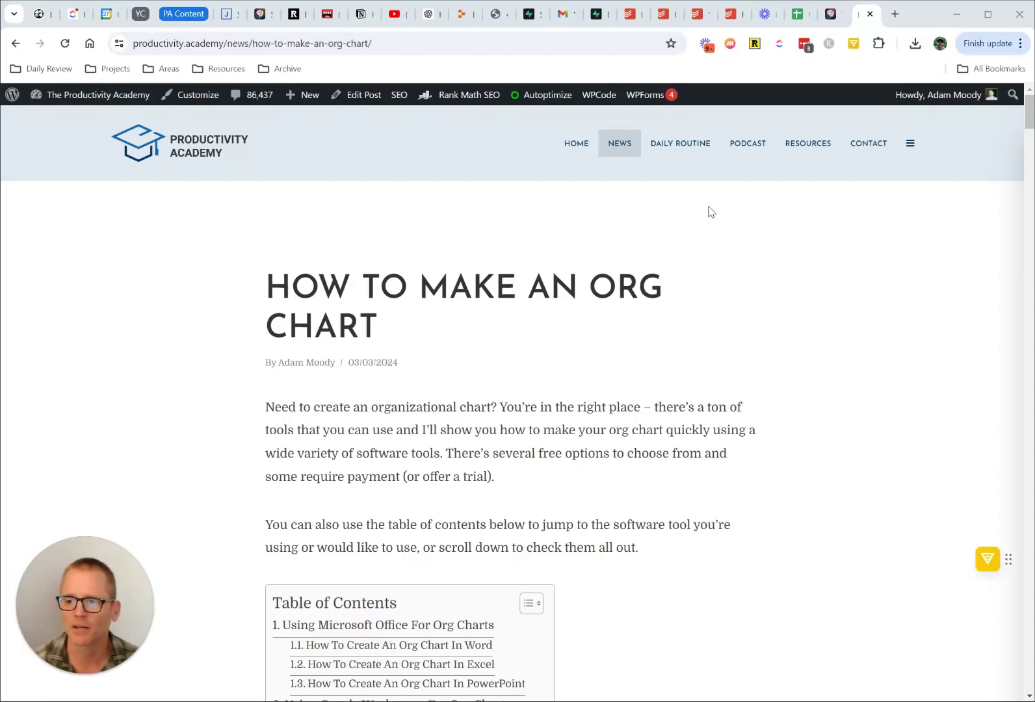
In TypingMind, send the sketch with the prompt 'create an org chart that I can use in google sheets from the provided image'
{"action": "mouse_move", "coordinate": [828, 20]}
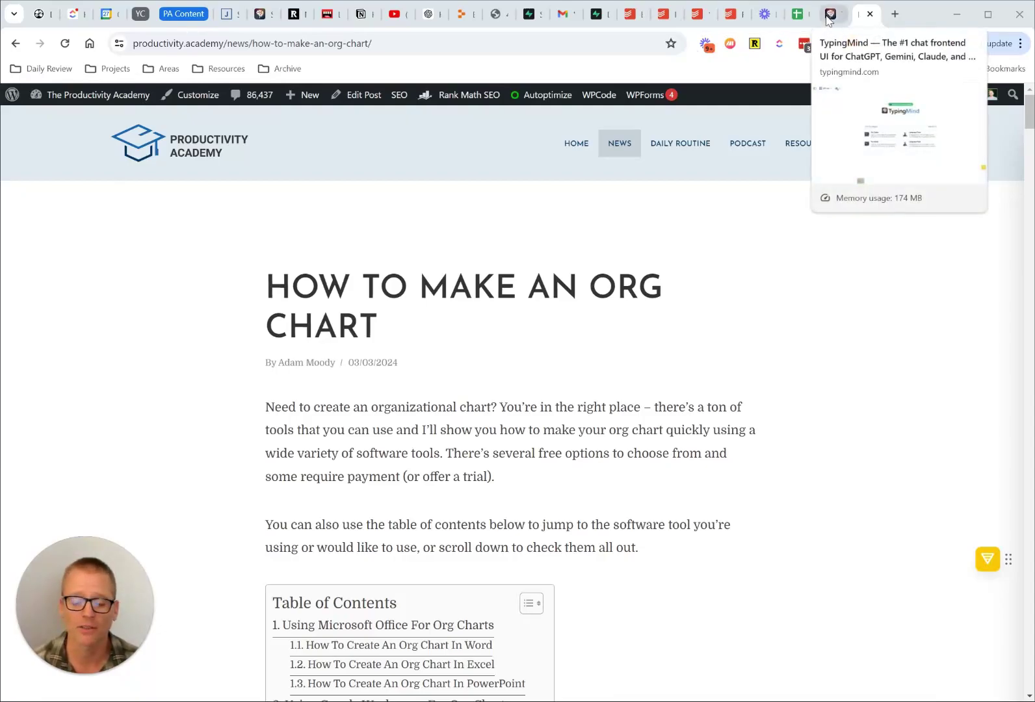
{"action": "left_click", "coordinate": [828, 20]}
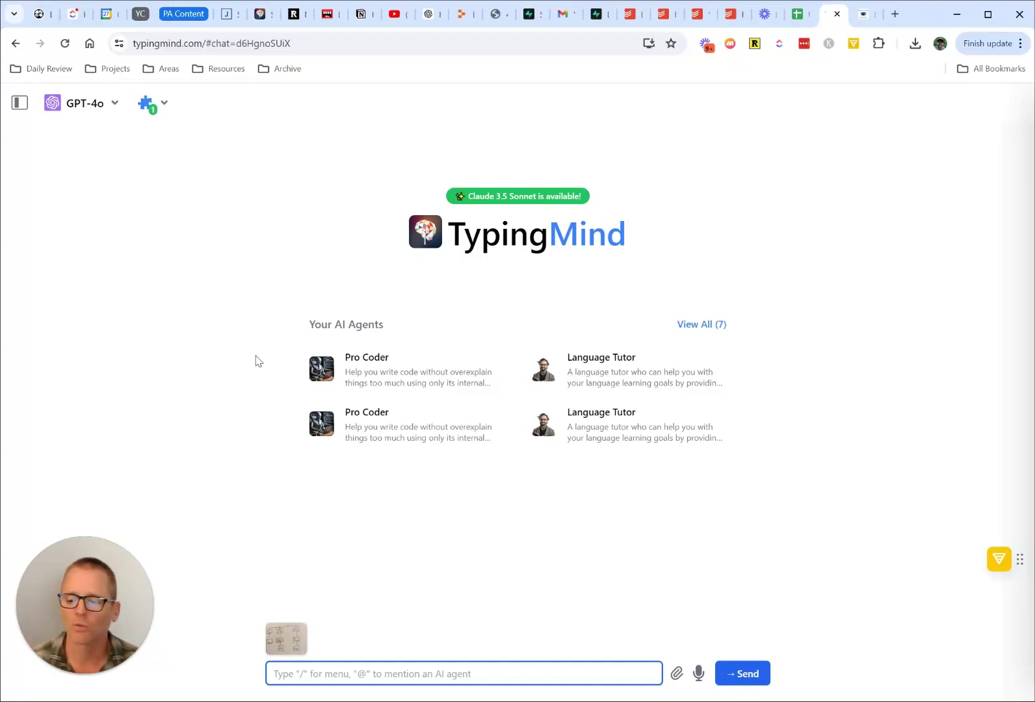
{"action": "mouse_move", "coordinate": [296, 655]}
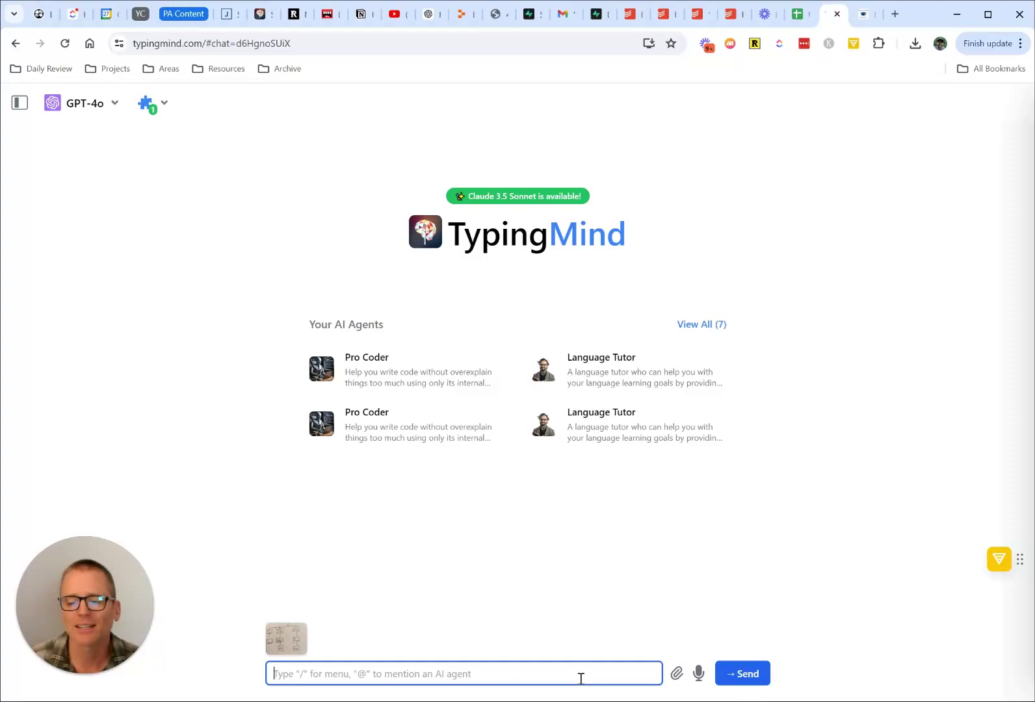
{"action": "type", "text": "cre"}
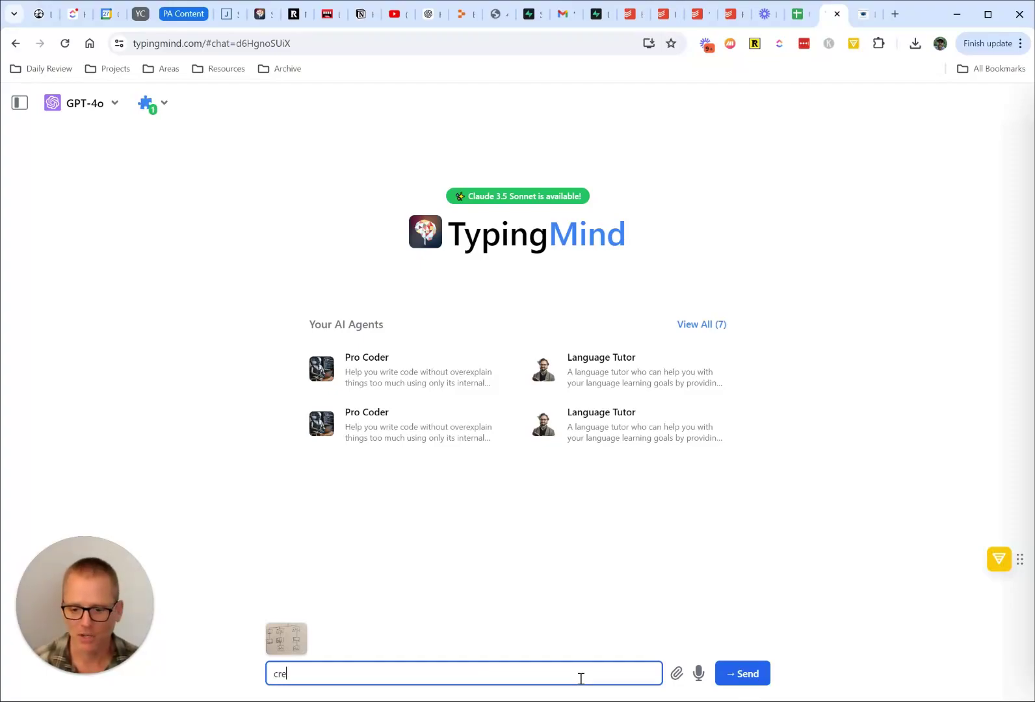
{"action": "type", "text": "ate an org cha"}
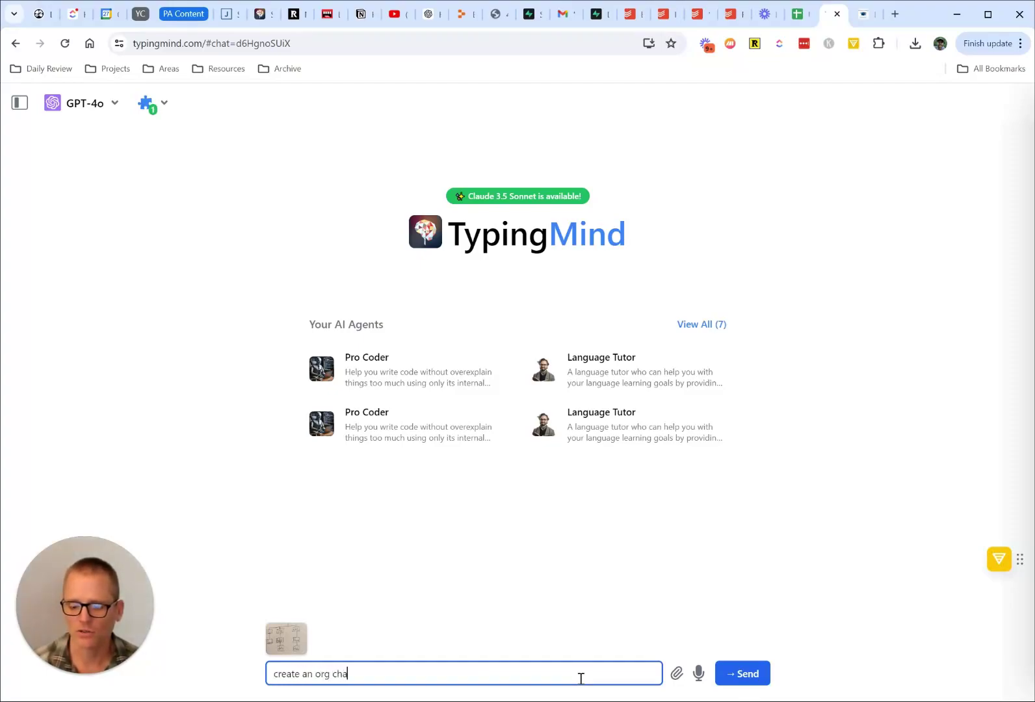
{"action": "type", "text": "rt that I can u"}
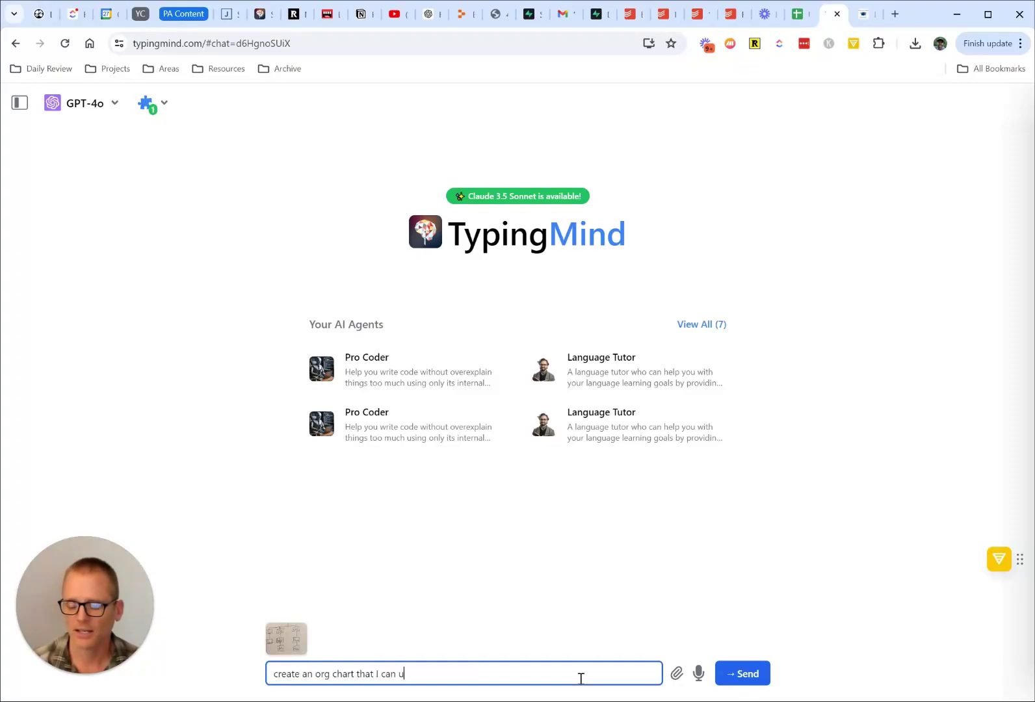
{"action": "type", "text": "se in goog"}
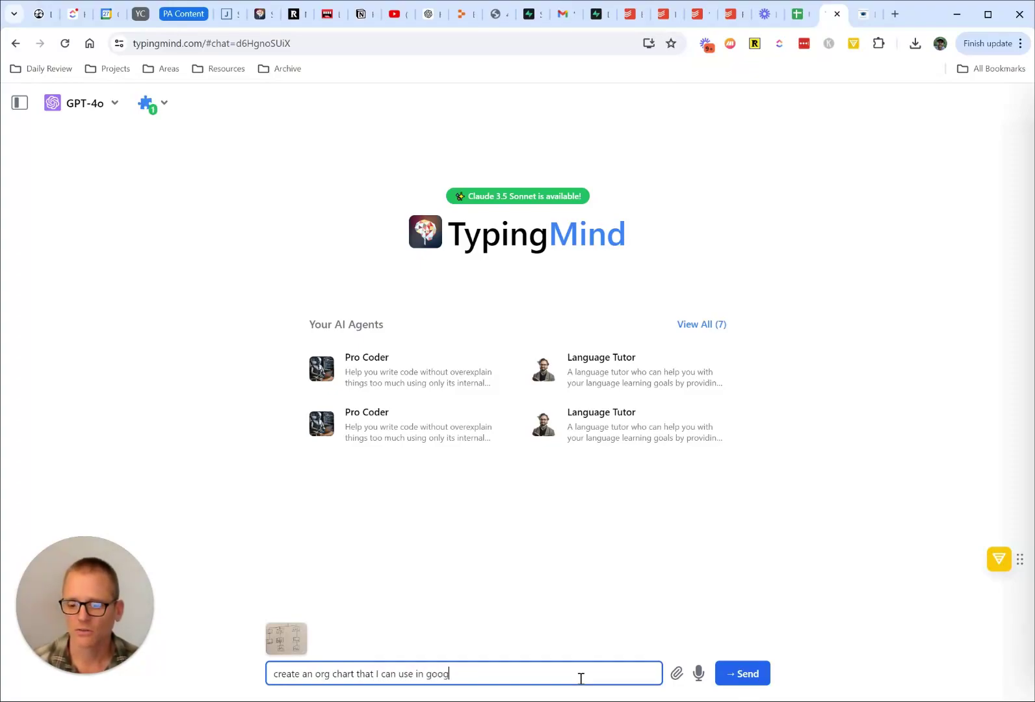
{"action": "type", "text": "le sheets from the provided image"}
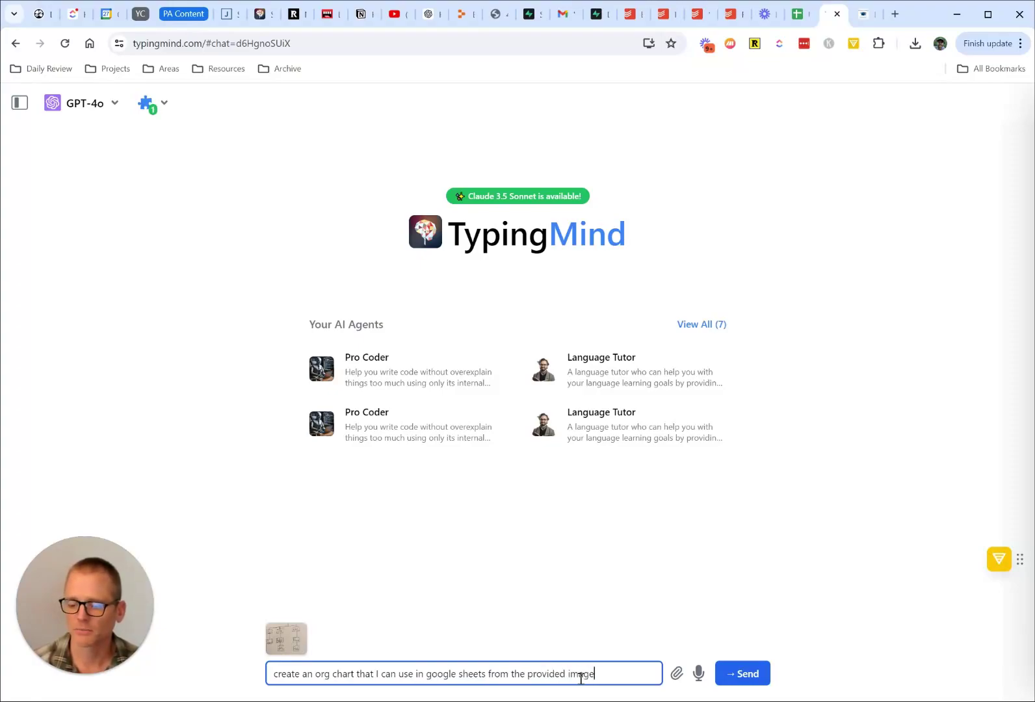
{"action": "key", "text": "Return"}
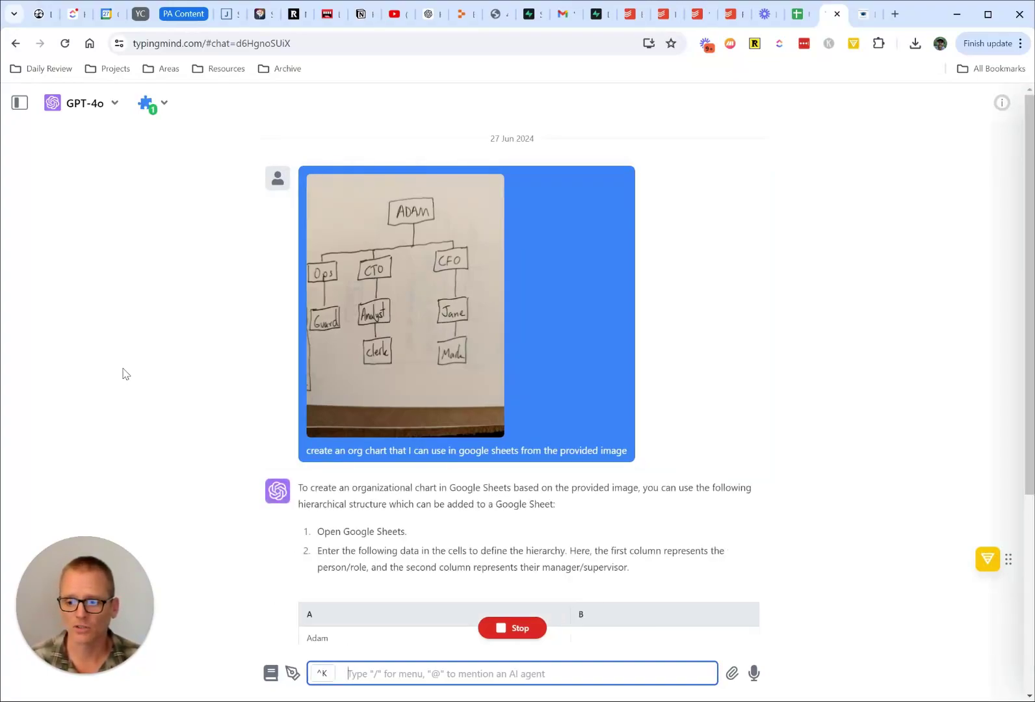
Scroll through GPT-4o's reply to review the person/manager table and the org chart steps
{"action": "scroll", "coordinate": [289, 455], "scroll_direction": "down", "scroll_amount": 4}
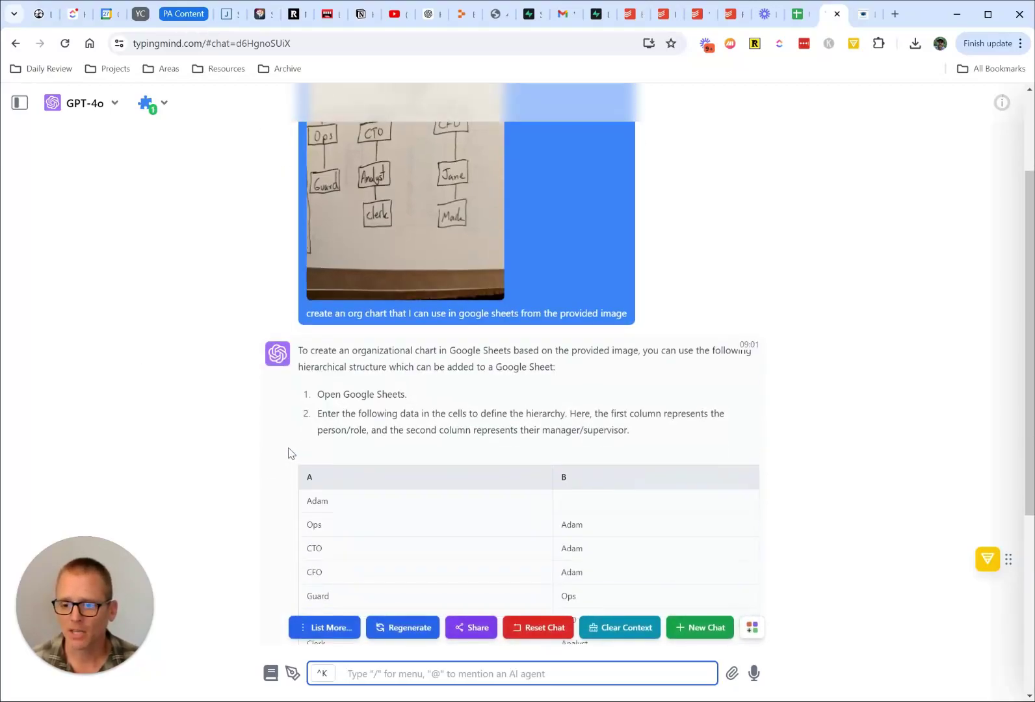
{"action": "scroll", "coordinate": [290, 453], "scroll_direction": "down", "scroll_amount": 3}
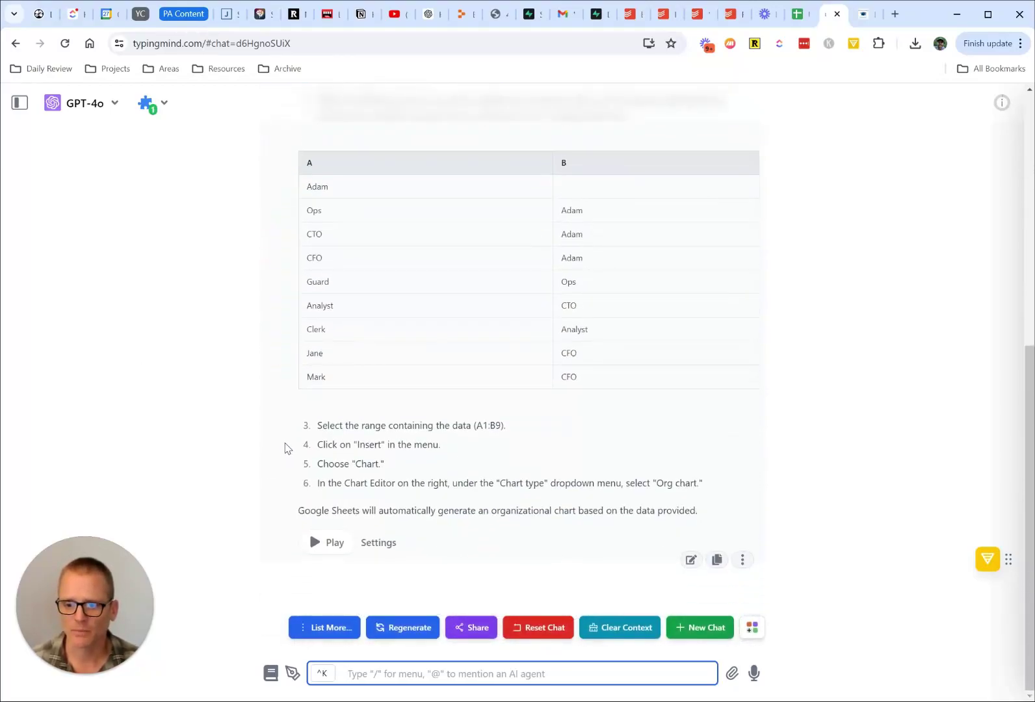
{"action": "scroll", "coordinate": [292, 471], "scroll_direction": "up", "scroll_amount": 3}
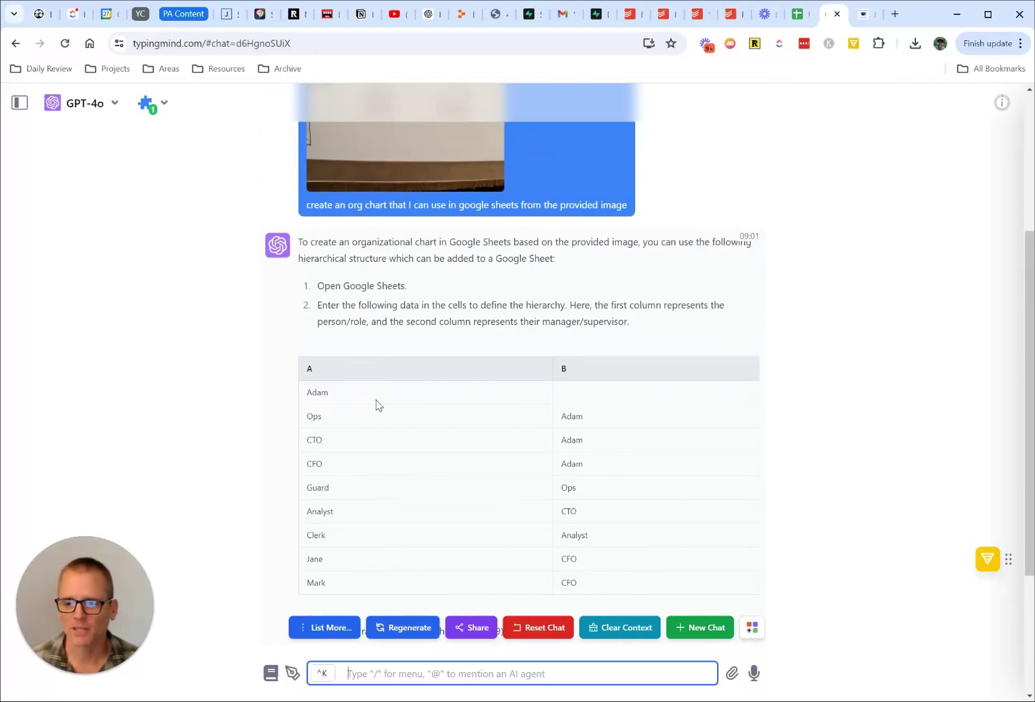
Try selecting the name Adam in the reply's table, then clear the selection
{"action": "left_click_drag", "start_coordinate": [309, 392], "coordinate": [414, 398]}
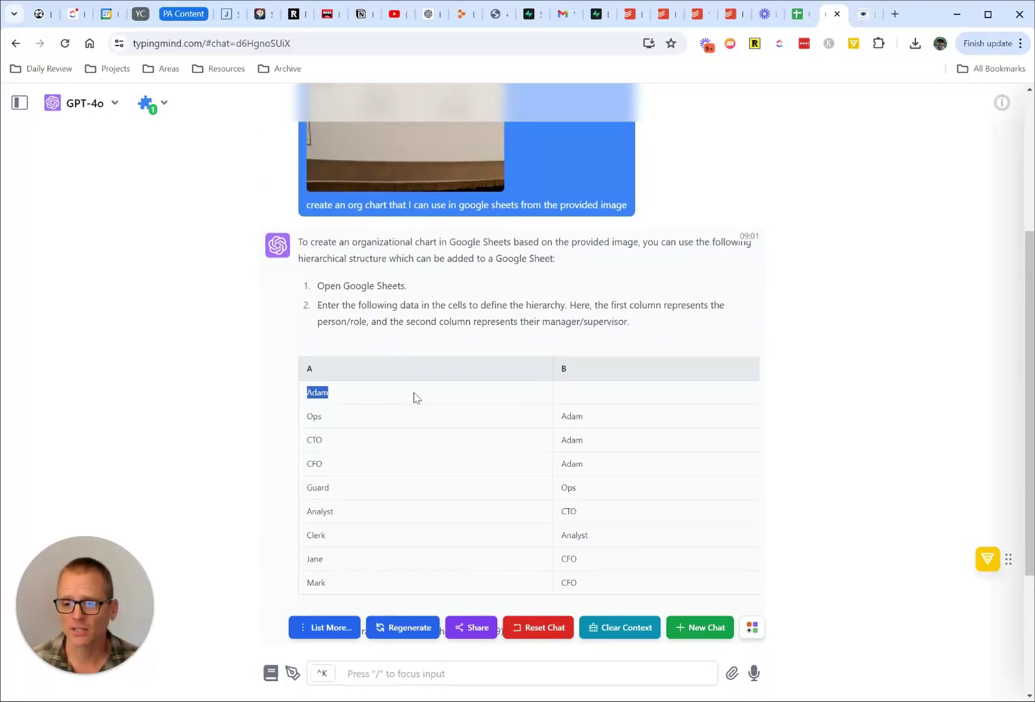
{"action": "left_click", "coordinate": [497, 403]}
{"action": "scroll", "coordinate": [439, 409], "scroll_direction": "up", "scroll_amount": 3}
{"action": "scroll", "coordinate": [439, 409], "scroll_direction": "down", "scroll_amount": 3}
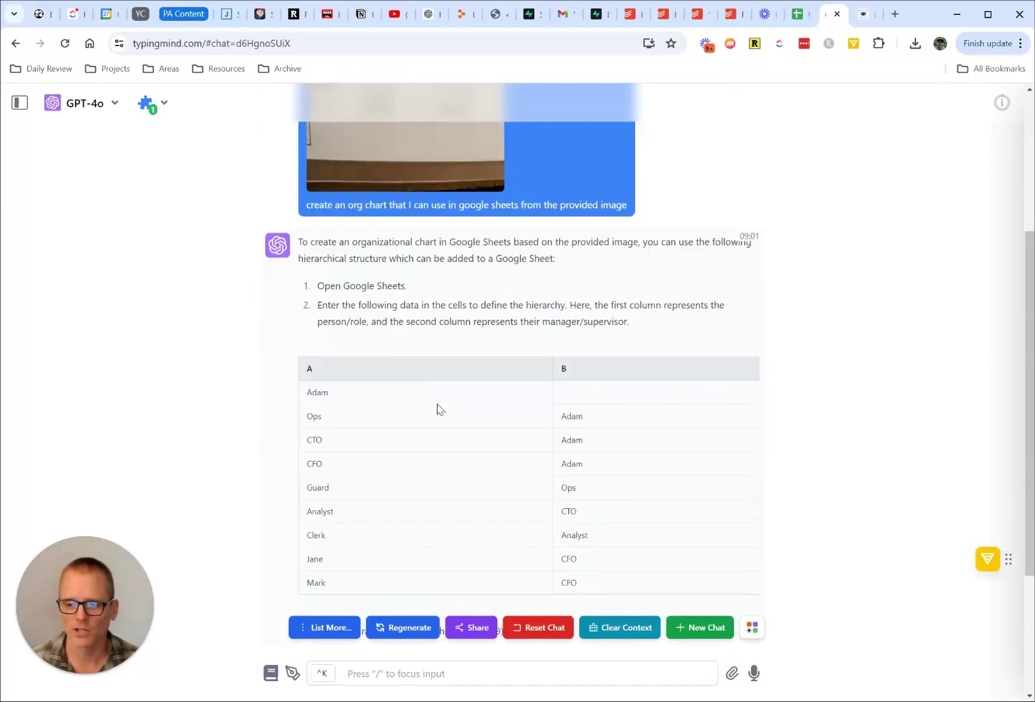
{"action": "scroll", "coordinate": [401, 395], "scroll_direction": "up", "scroll_amount": 3}
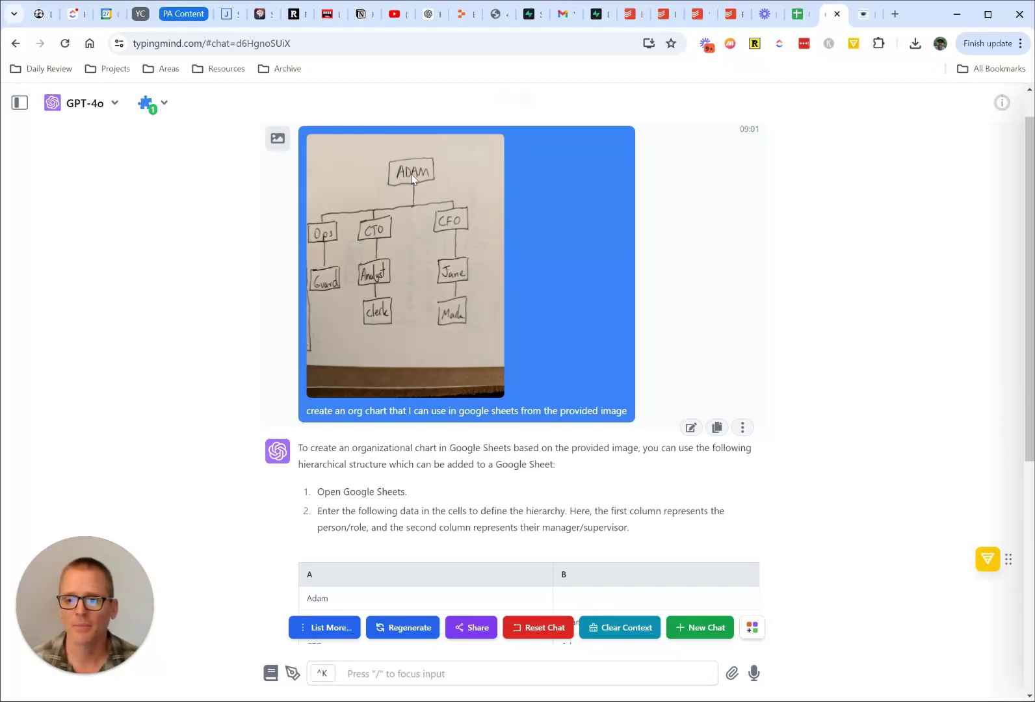
{"action": "scroll", "coordinate": [395, 224], "scroll_direction": "down", "scroll_amount": 2}
{"action": "scroll", "coordinate": [395, 224], "scroll_direction": "down", "scroll_amount": 2}
{"action": "left_click_drag", "start_coordinate": [305, 392], "coordinate": [336, 394]}
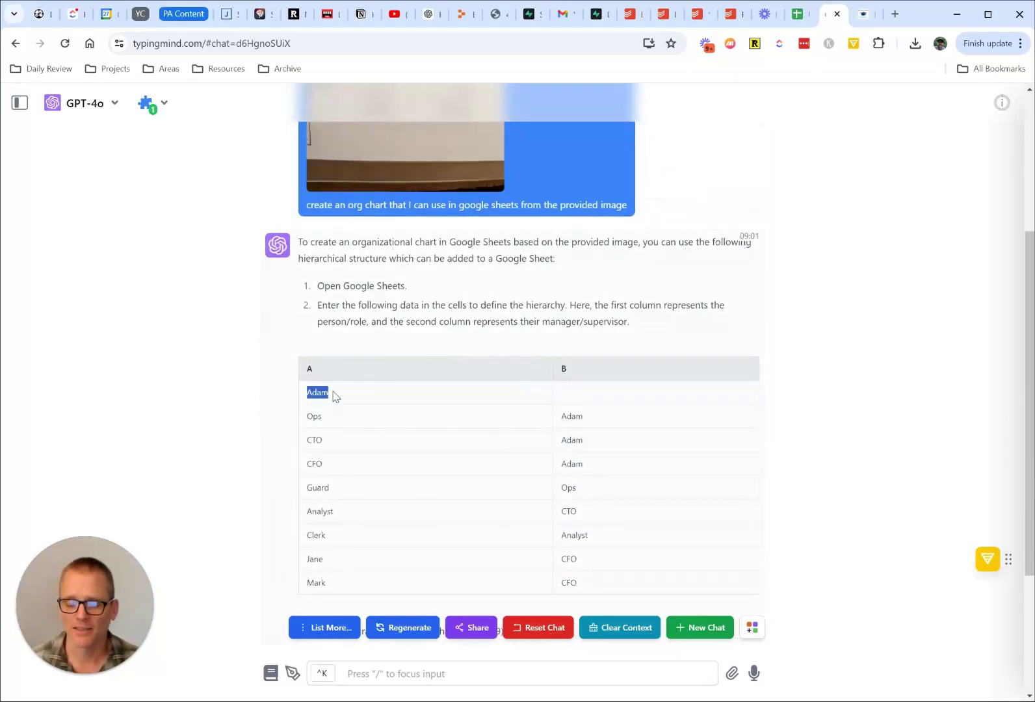
{"action": "left_click", "coordinate": [591, 399]}
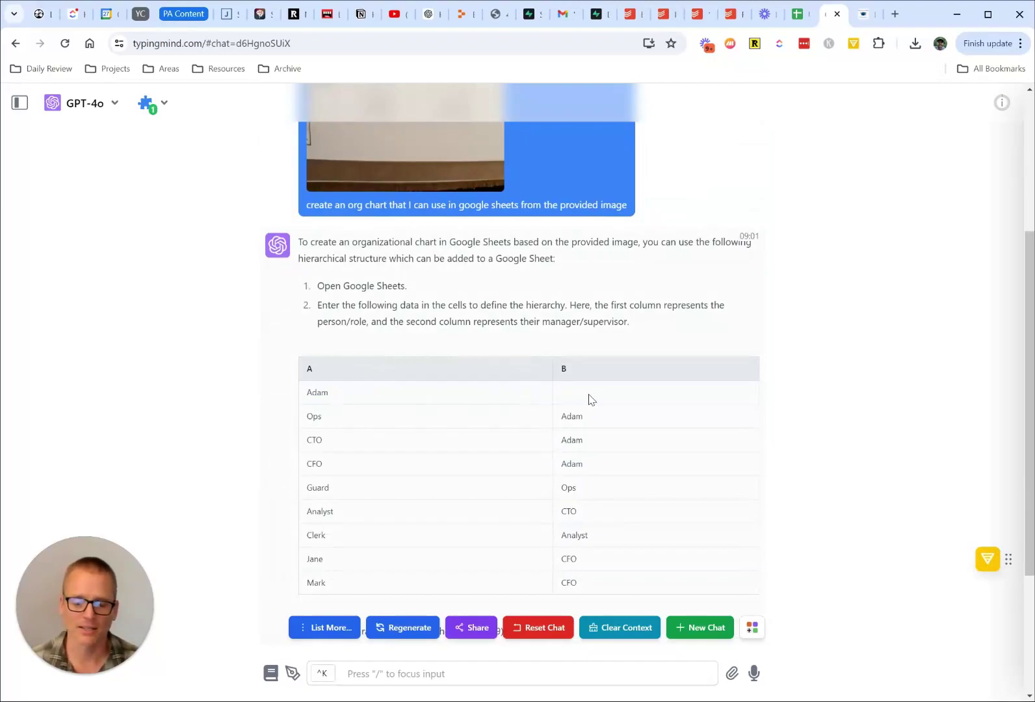
Select the whole person/manager table from Adam to Mark for copying
{"action": "scroll", "coordinate": [588, 399], "scroll_direction": "up", "scroll_amount": 1}
{"action": "scroll", "coordinate": [512, 453], "scroll_direction": "down", "scroll_amount": 2}
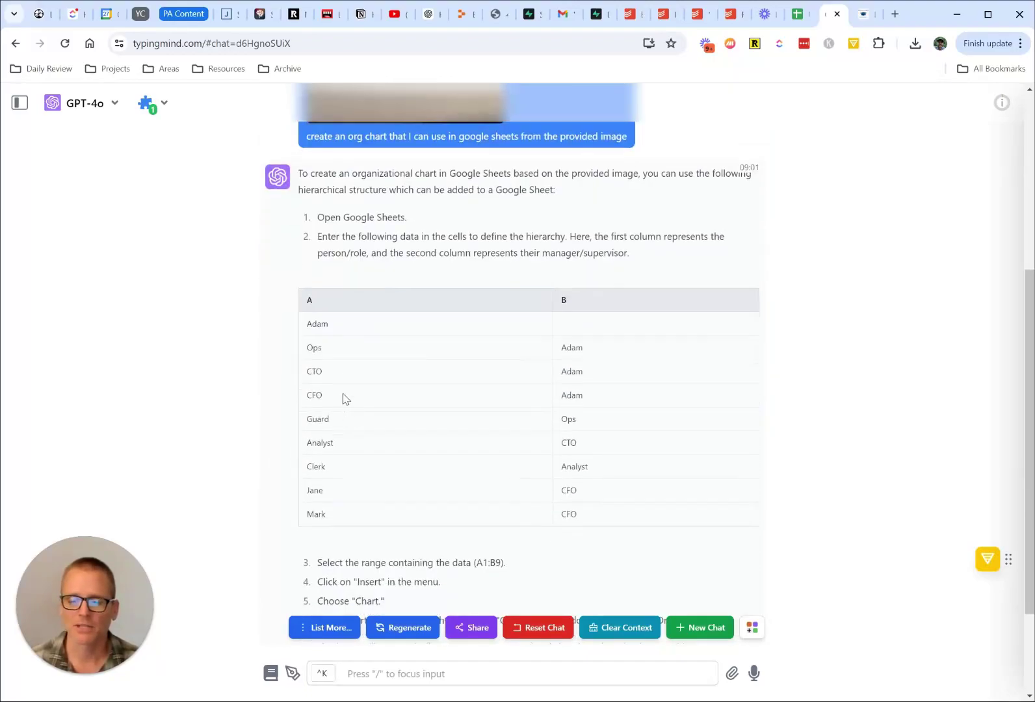
{"action": "left_click_drag", "start_coordinate": [301, 323], "coordinate": [339, 508]}
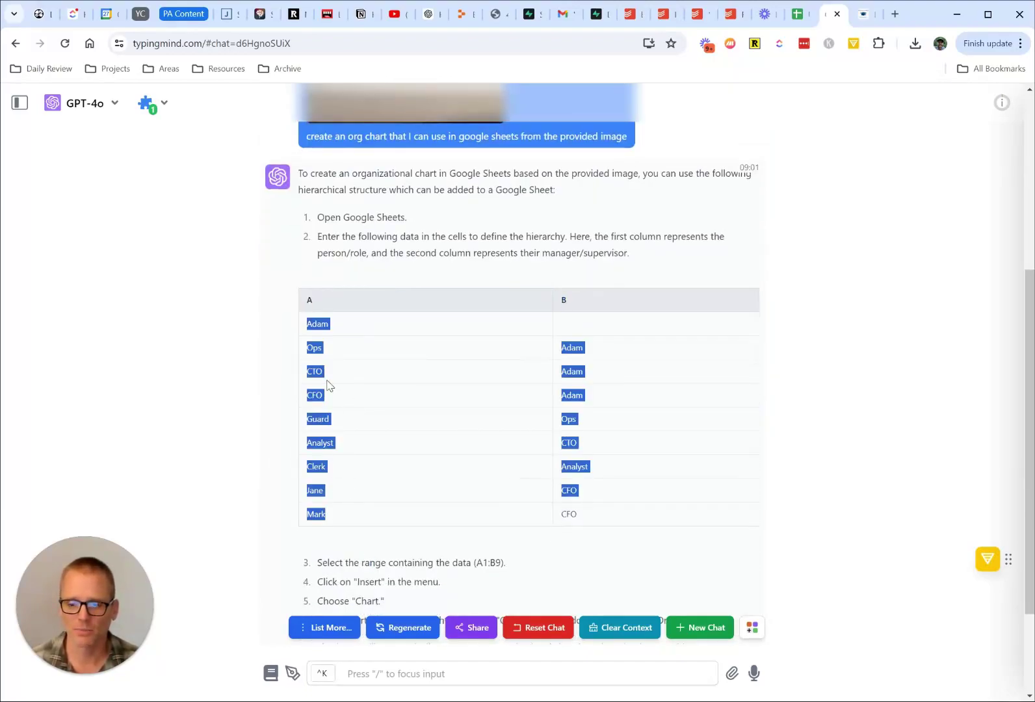
{"action": "left_click", "coordinate": [321, 319]}
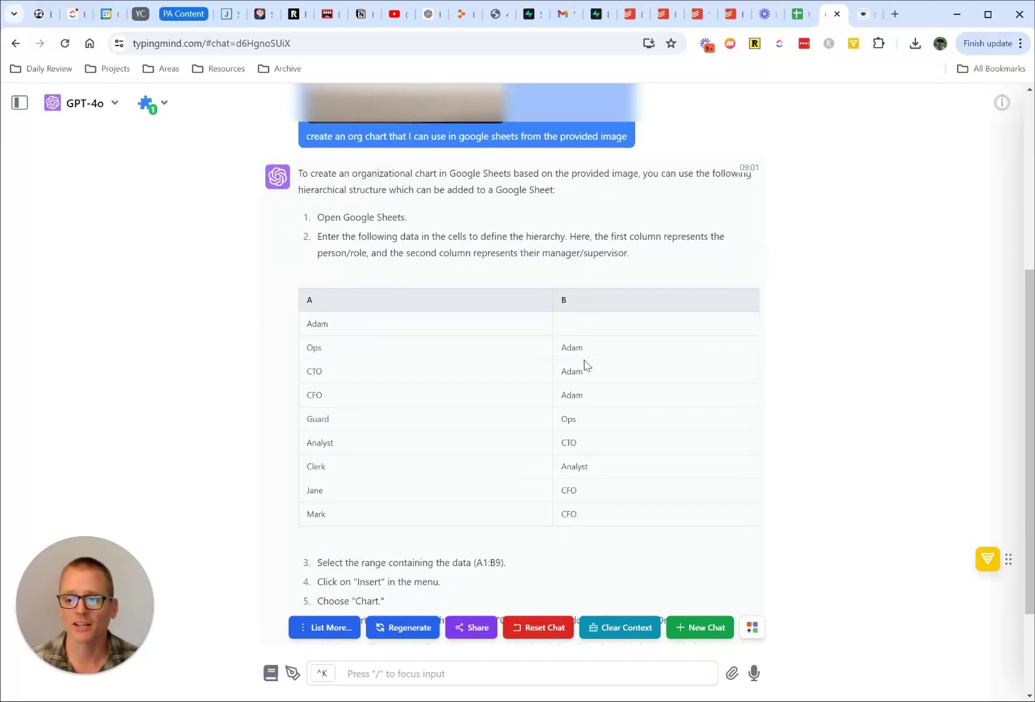
{"action": "scroll", "coordinate": [587, 504], "scroll_direction": "up", "scroll_amount": 4}
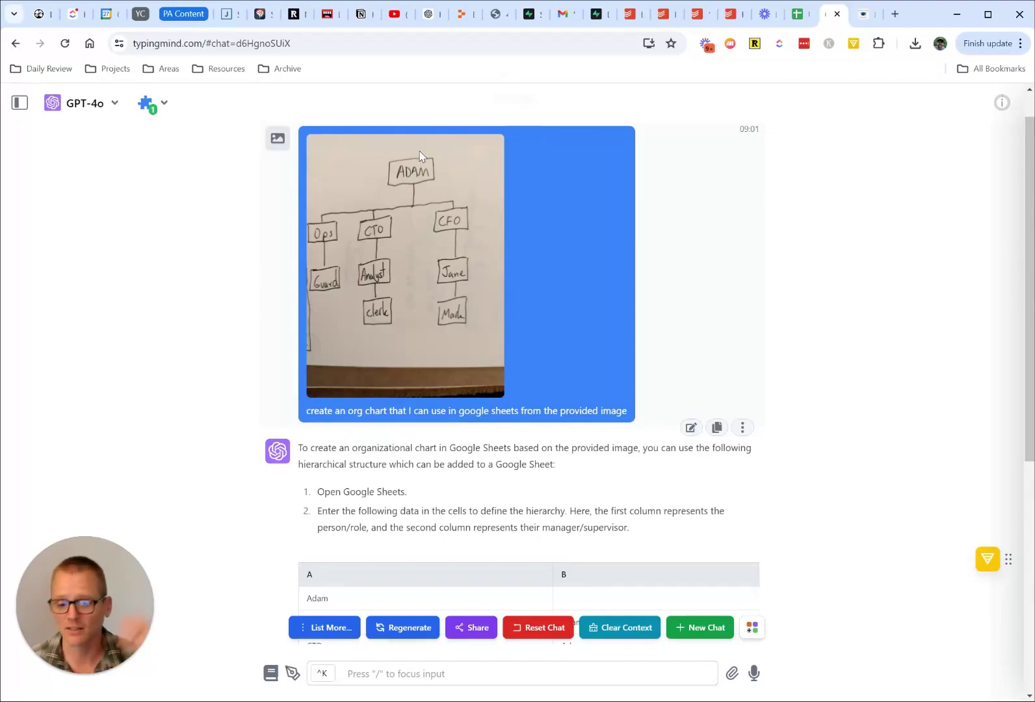
{"action": "scroll", "coordinate": [471, 166], "scroll_direction": "down", "scroll_amount": 4}
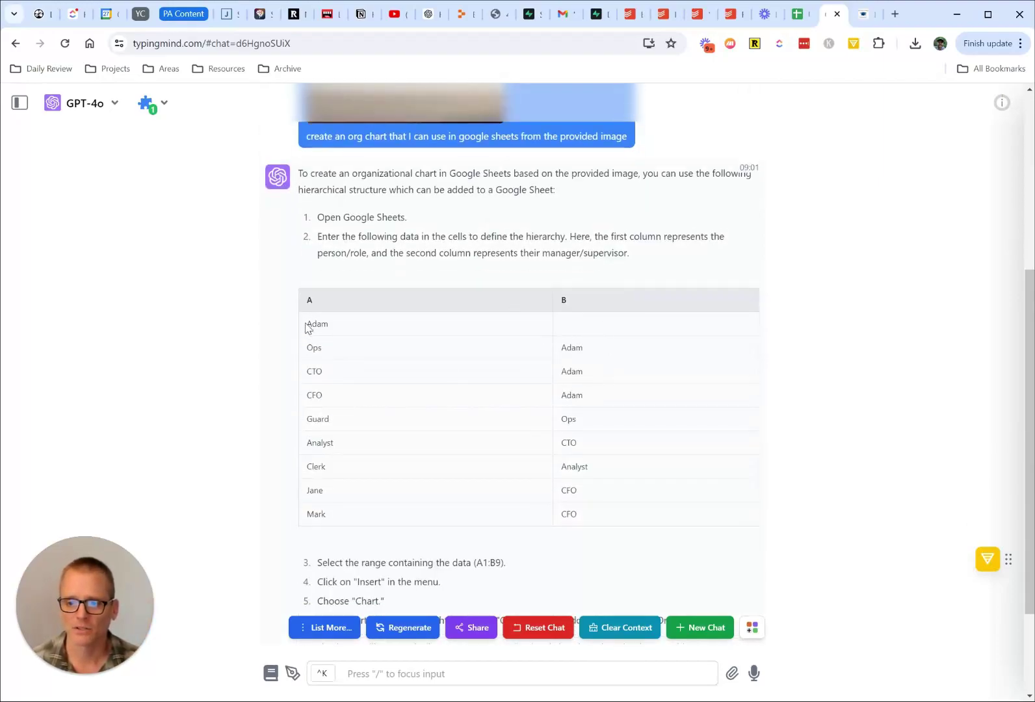
{"action": "left_click_drag", "start_coordinate": [304, 323], "coordinate": [572, 513]}
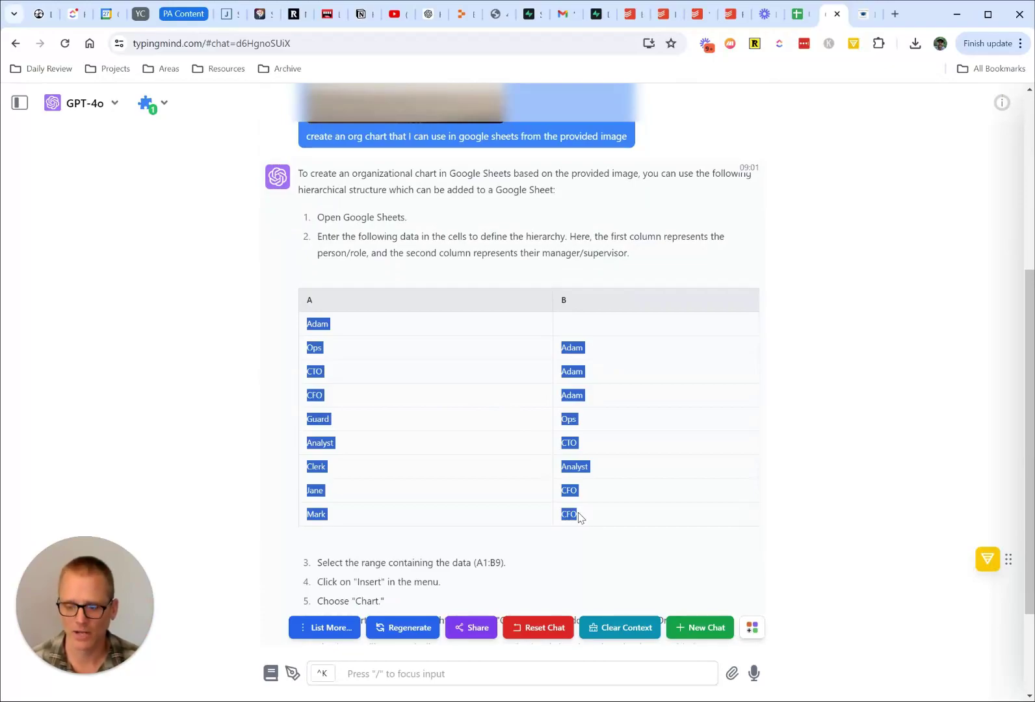
Paste the AI's table over the sheet's Manager/Employee rows and insert a chart from it
{"action": "left_click", "coordinate": [800, 13]}
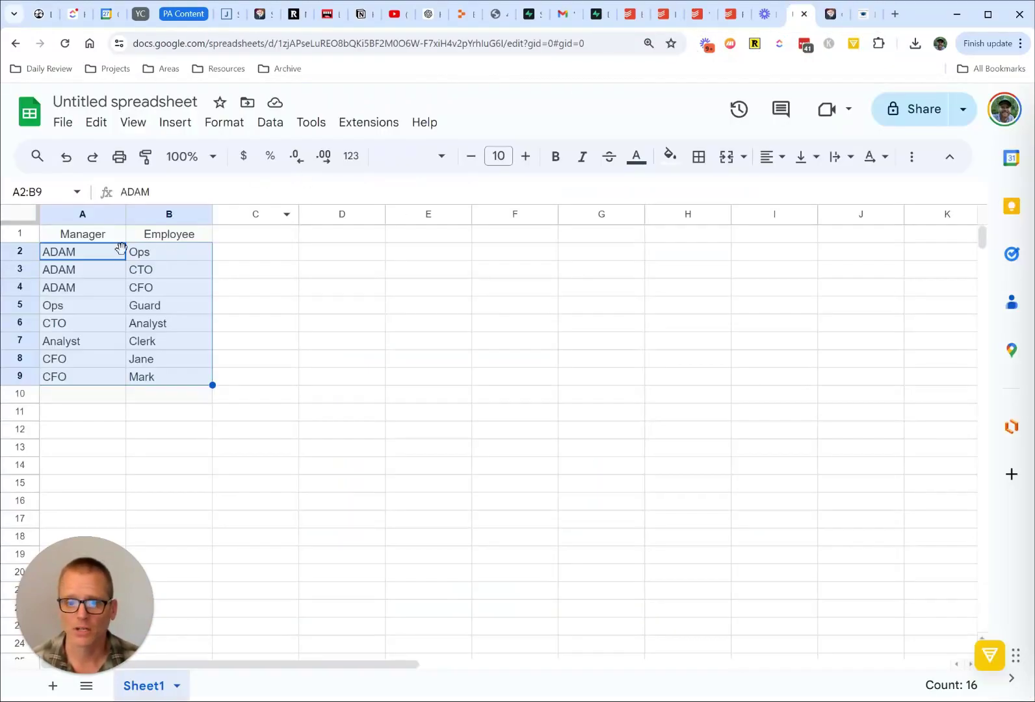
{"action": "type", "text": "Adam\t Ops\tAdam CTO\tAdam CFO\tAdam Guard\tOps Analyst\tCTO Clerk\tAnalyst Jane\tCFO Mark\tCFO"}
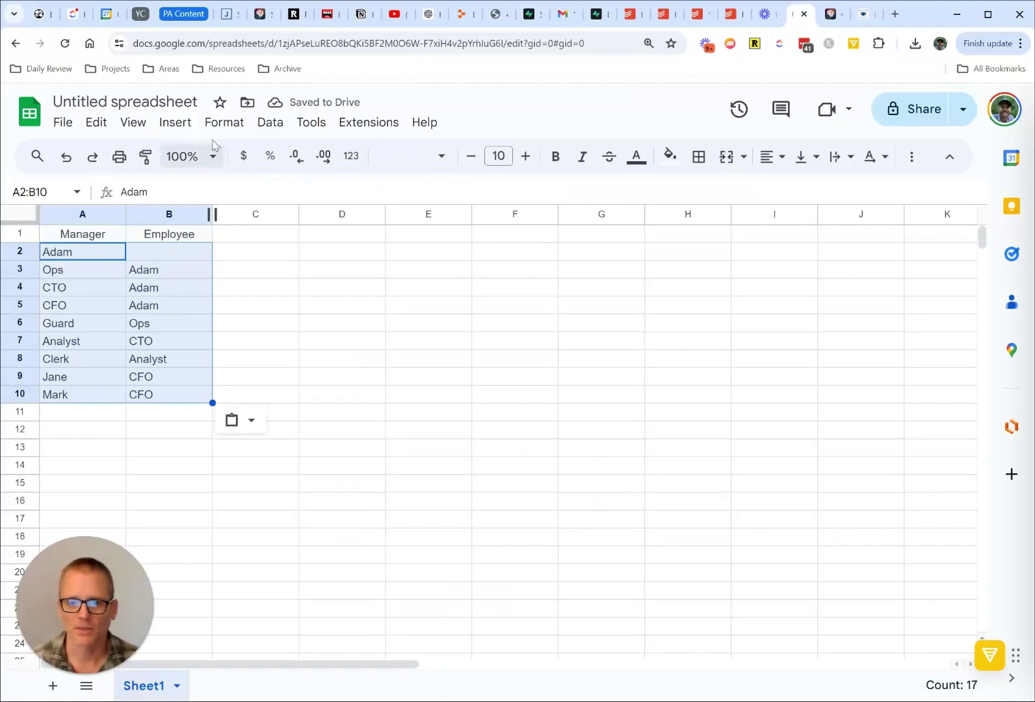
{"action": "left_click", "coordinate": [188, 123]}
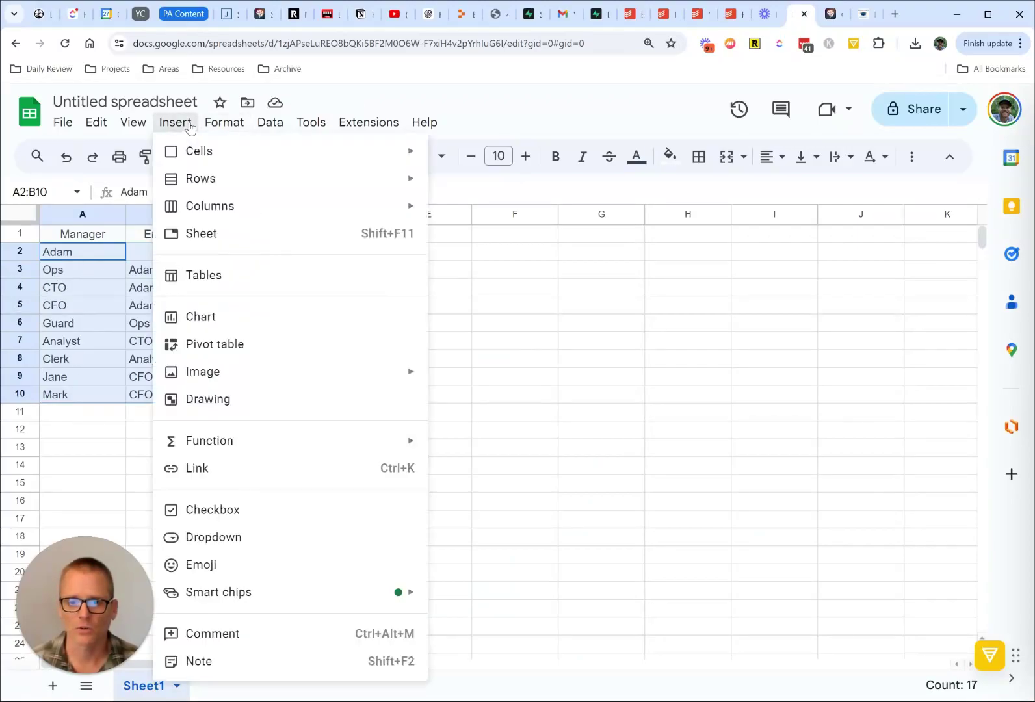
{"action": "left_click", "coordinate": [229, 316]}
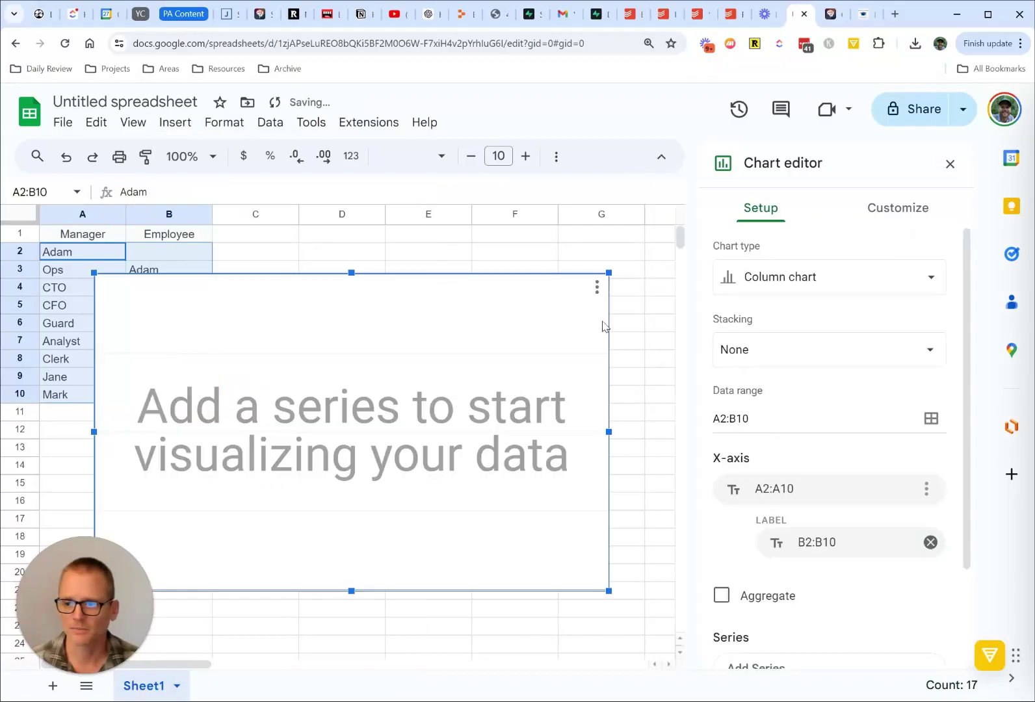
Make the chart an Organizational chart and move it right of the data
{"action": "left_click", "coordinate": [776, 277]}
{"action": "scroll", "coordinate": [763, 403], "scroll_direction": "down", "scroll_amount": 10}
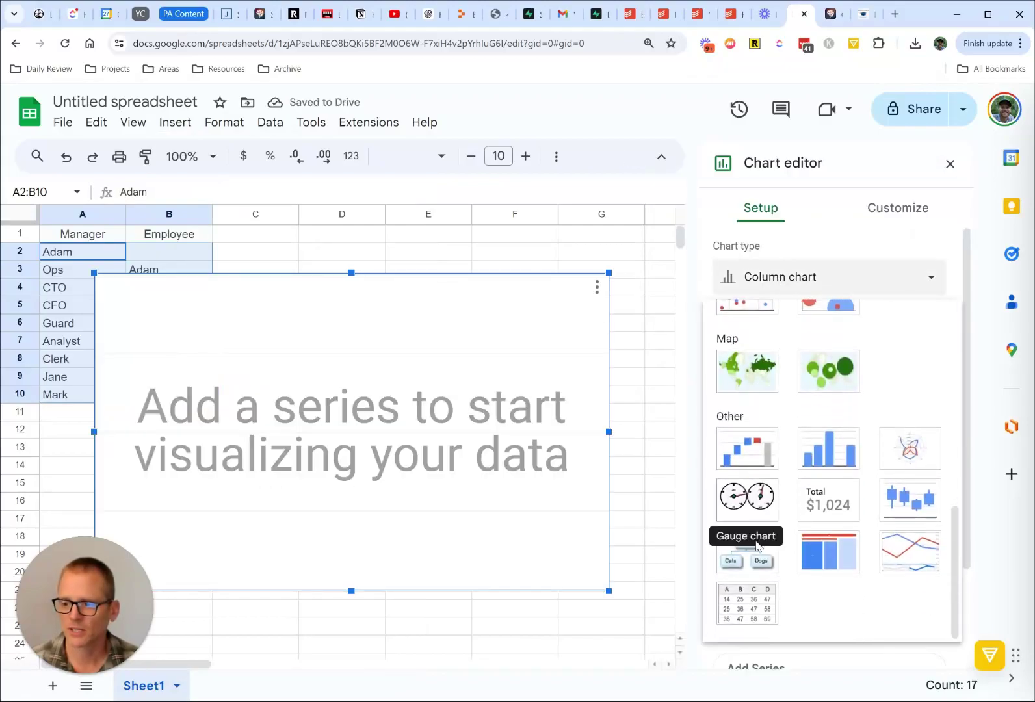
{"action": "left_click", "coordinate": [751, 562]}
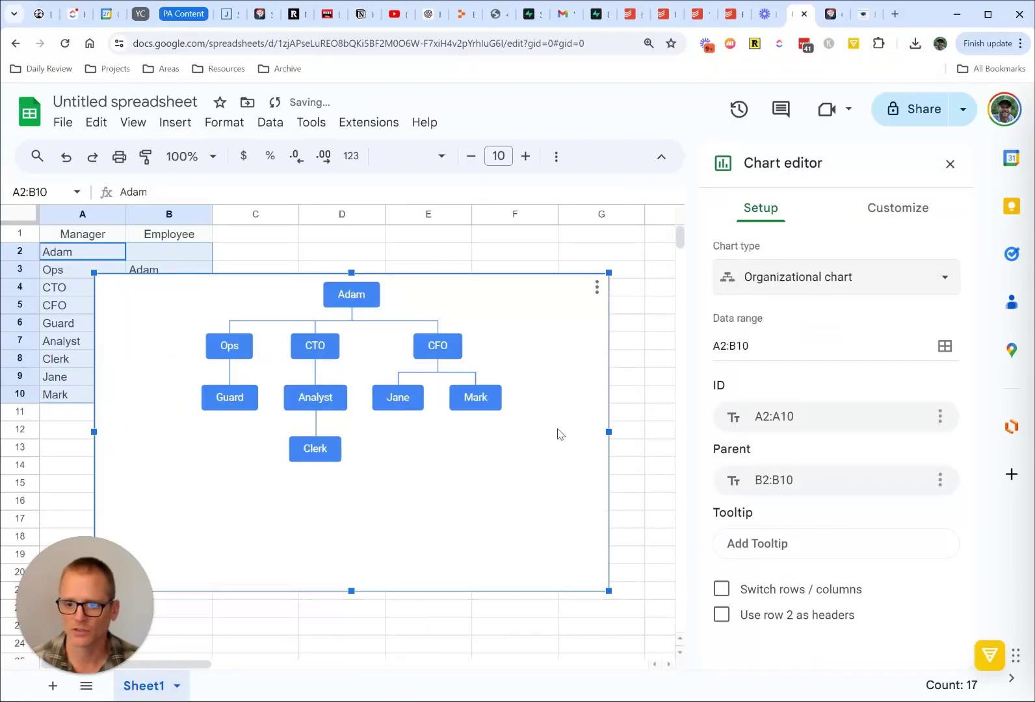
{"action": "left_click_drag", "start_coordinate": [501, 297], "coordinate": [619, 272]}
{"action": "left_click", "coordinate": [618, 598]}
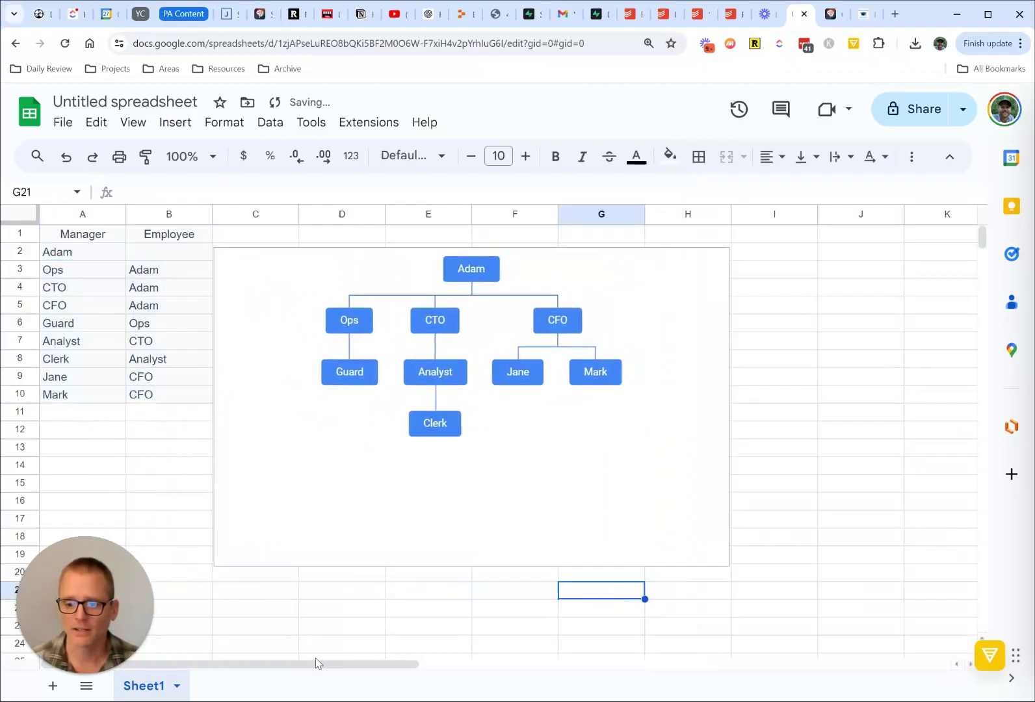
{"action": "mouse_move", "coordinate": [323, 665]}
{"action": "left_mouse_down"}
{"action": "mouse_move", "coordinate": [385, 667]}
{"action": "mouse_move", "coordinate": [311, 668]}
{"action": "left_mouse_up"}
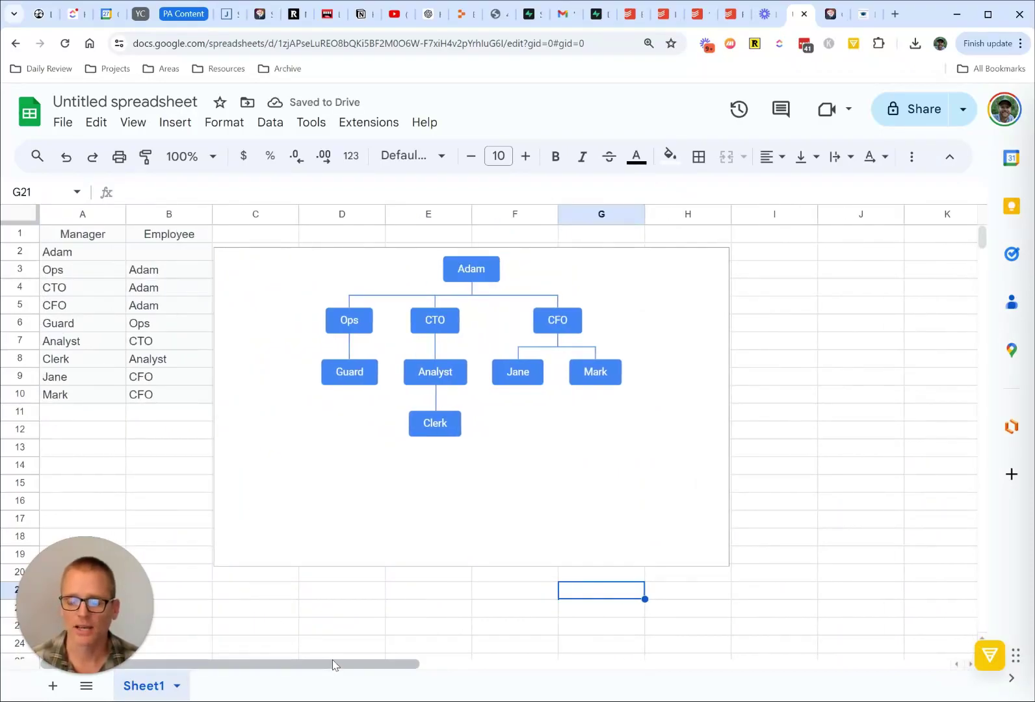
{"action": "left_click", "coordinate": [865, 14]}
{"action": "scroll", "coordinate": [439, 339], "scroll_direction": "down", "scroll_amount": 10}
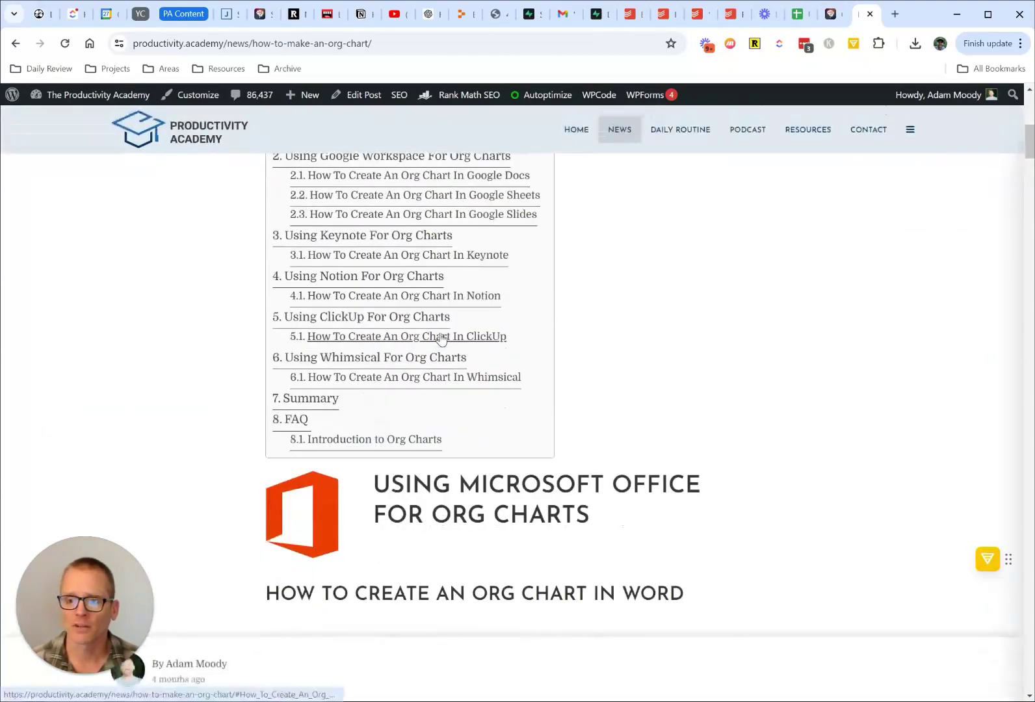
{"action": "scroll", "coordinate": [438, 339], "scroll_direction": "up", "scroll_amount": 3}
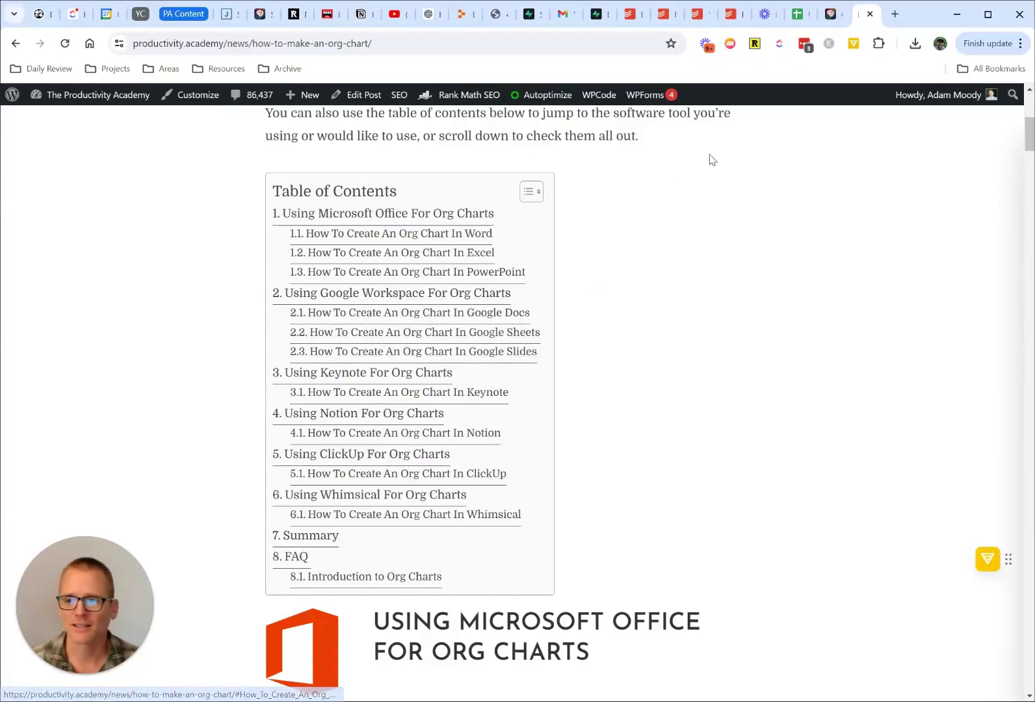
{"action": "left_click", "coordinate": [797, 14]}
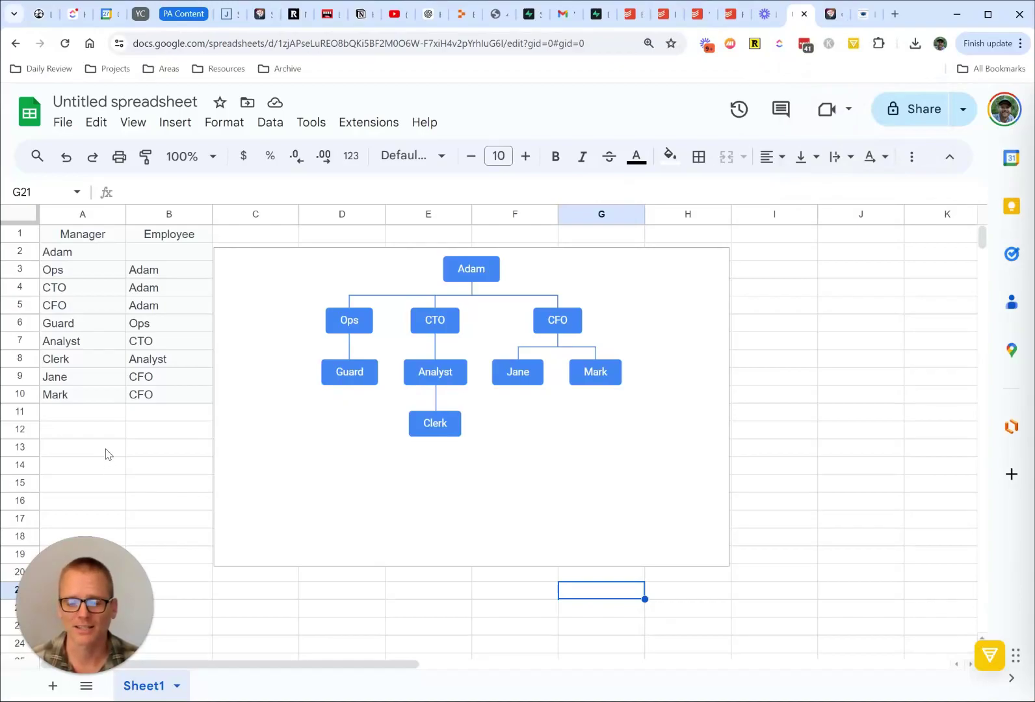
Select the empty cell B2 beside Adam now that the chart is gone
{"action": "left_click", "coordinate": [138, 253]}
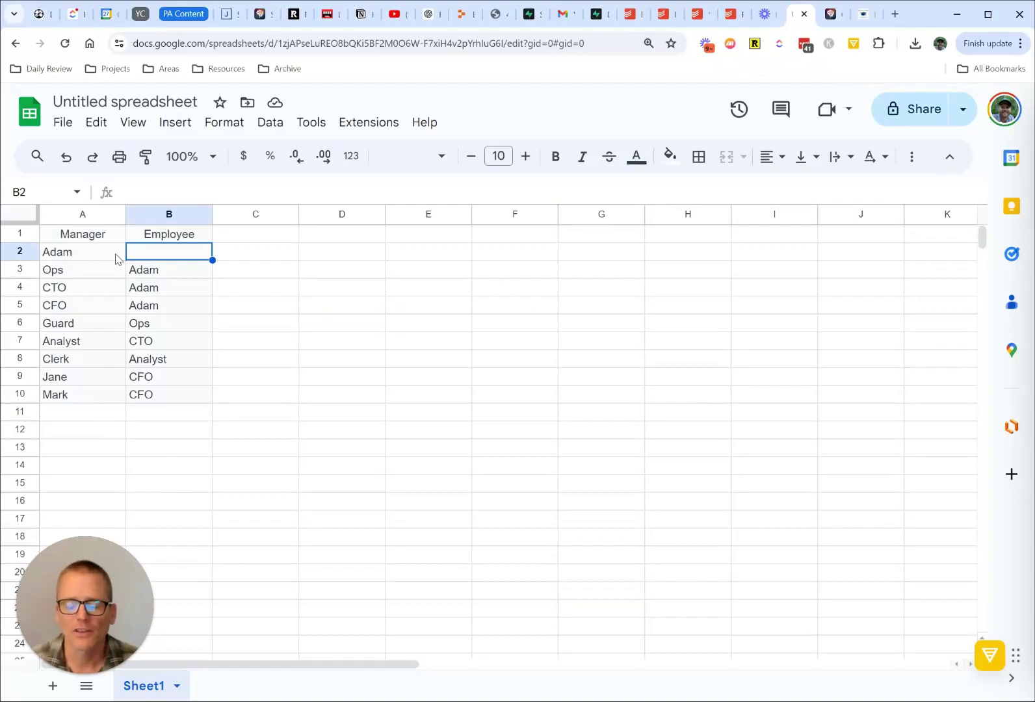